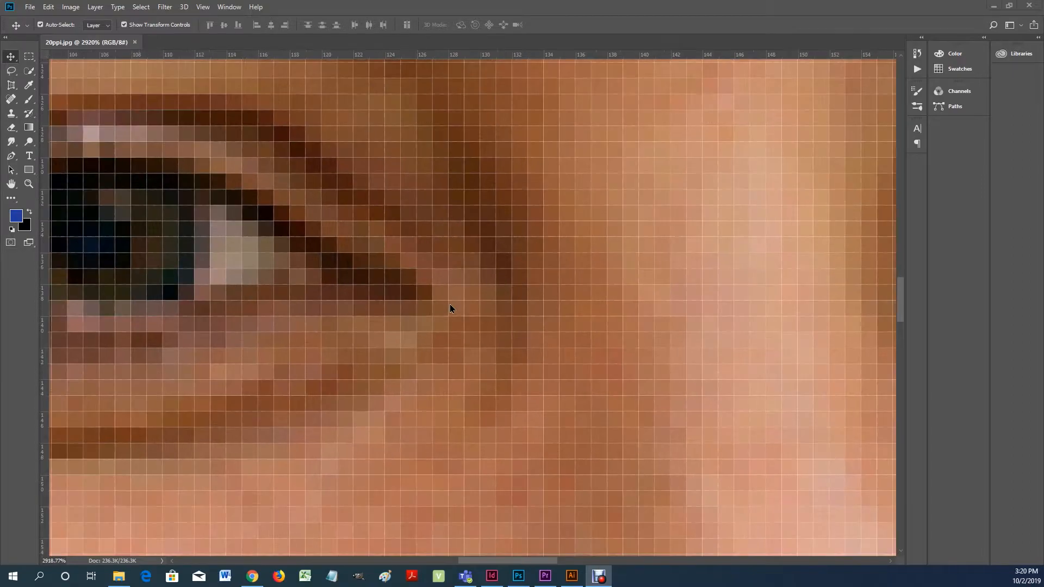
- Compare the pixels of the 20ppi.jpg portrait with the edges of the animal-1297884.svg artwork in Illustrator at different magnifications
scroll(450, 308, down, 15)
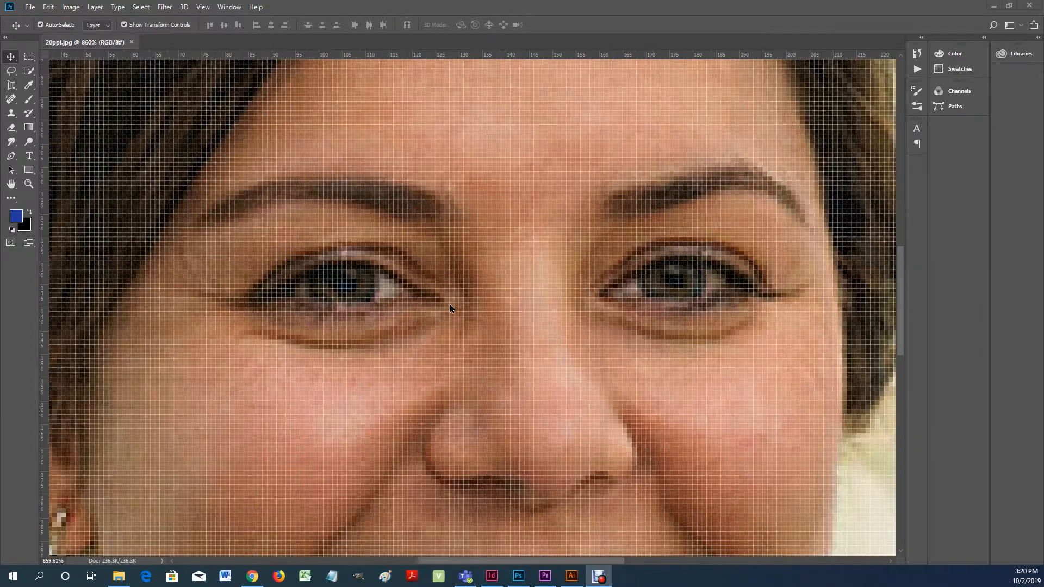
scroll(450, 309, down, 3)
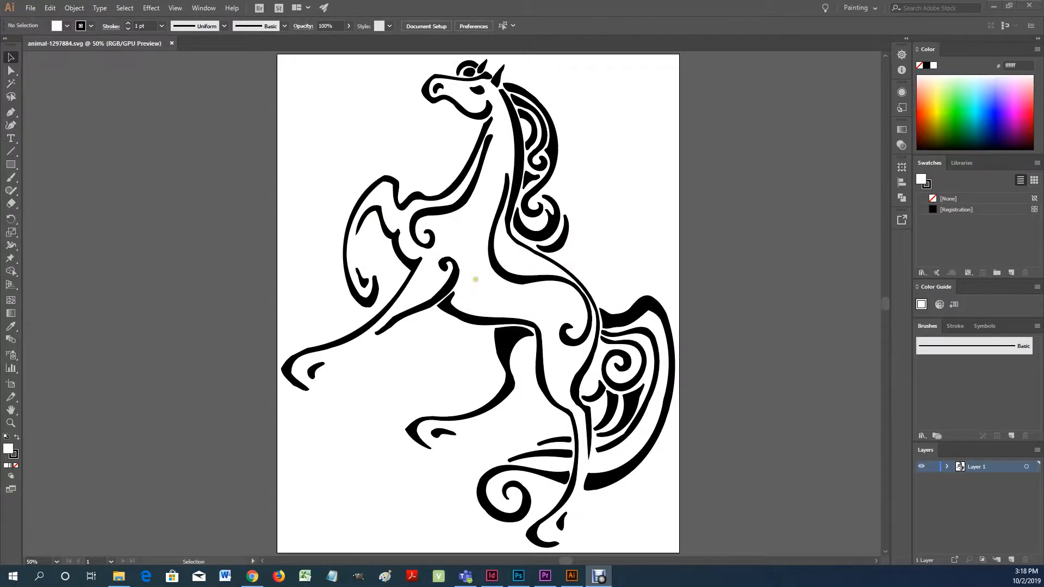
scroll(478, 276, up, 10)
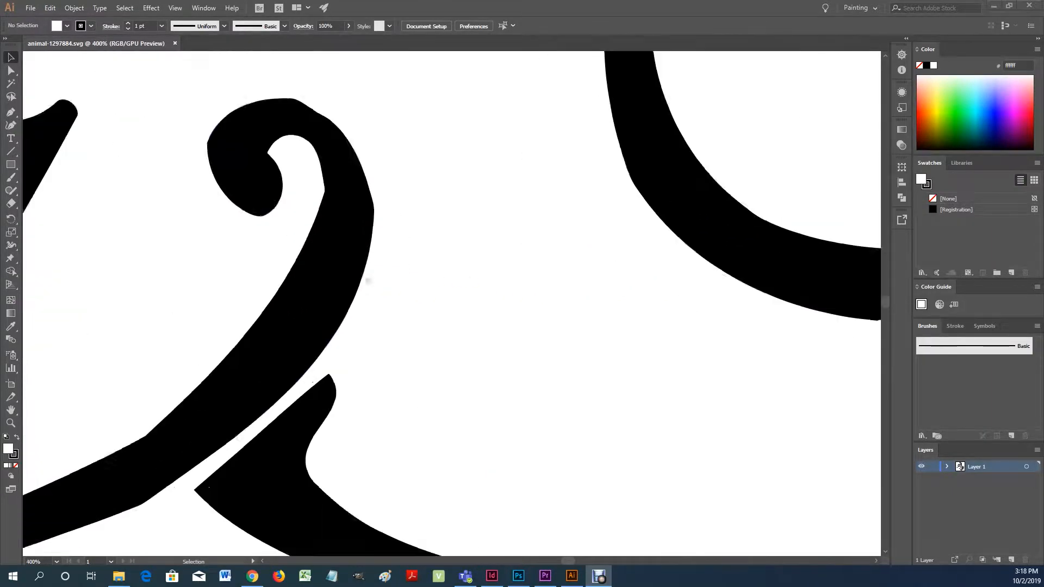
scroll(313, 256, up, 15)
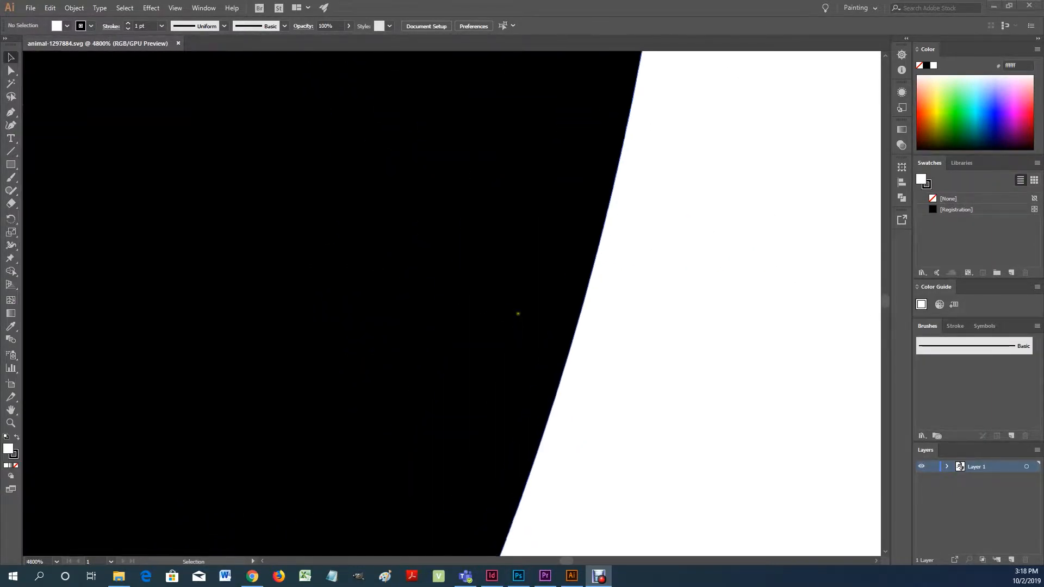
scroll(558, 323, up, 5)
scroll(564, 360, down, 20)
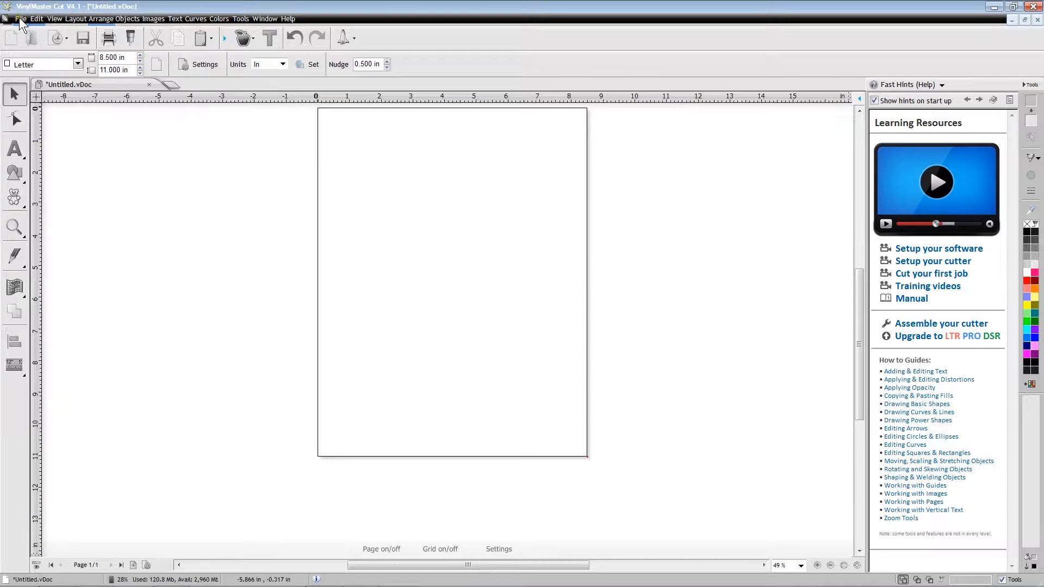
- Import bird_AI.ai as editable artwork and place it about 2.83 in wide in the page's upper-left corner
click(20, 18)
click(48, 125)
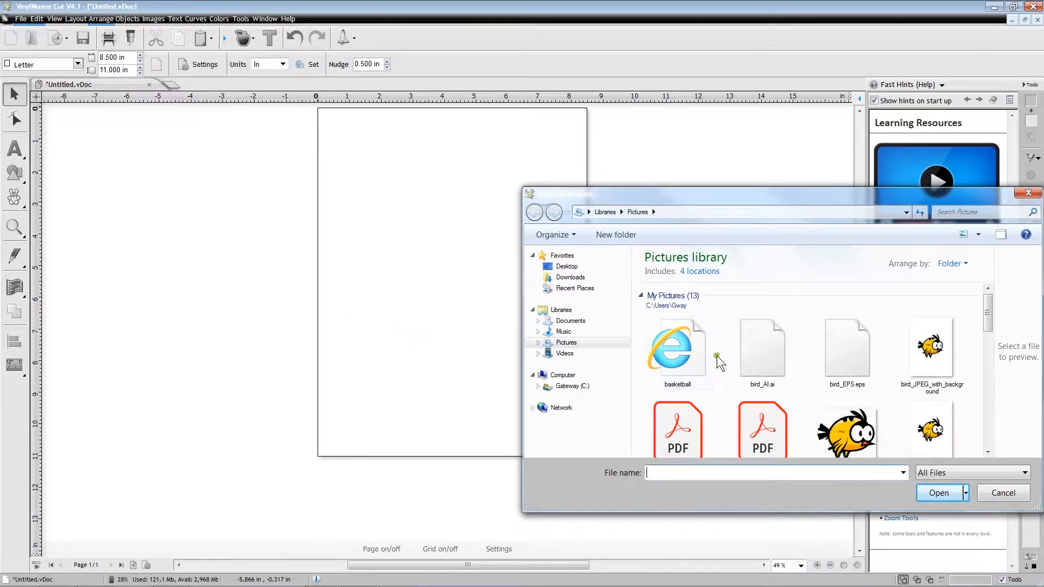
click(764, 358)
click(940, 494)
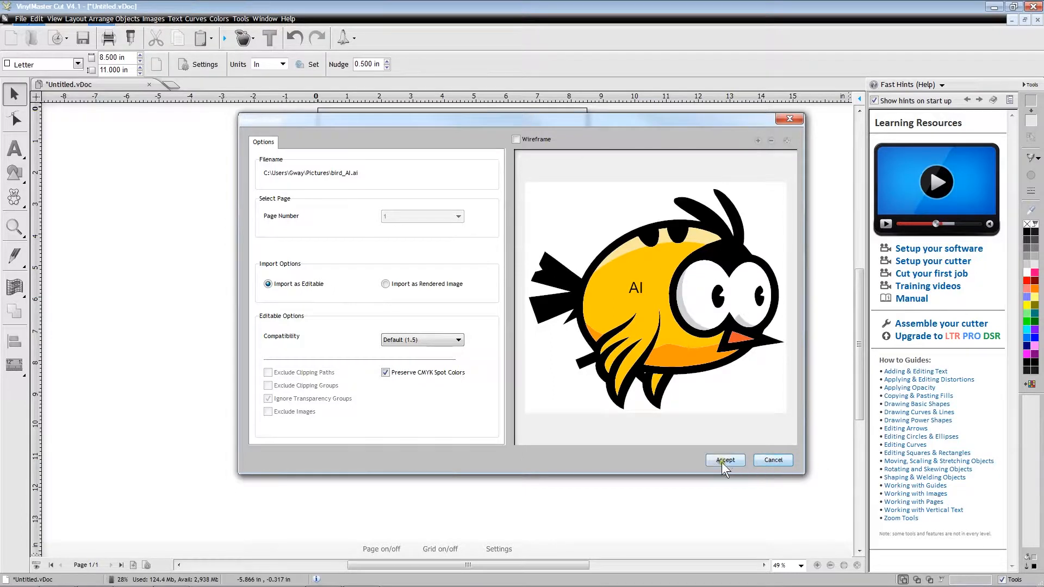
click(723, 462)
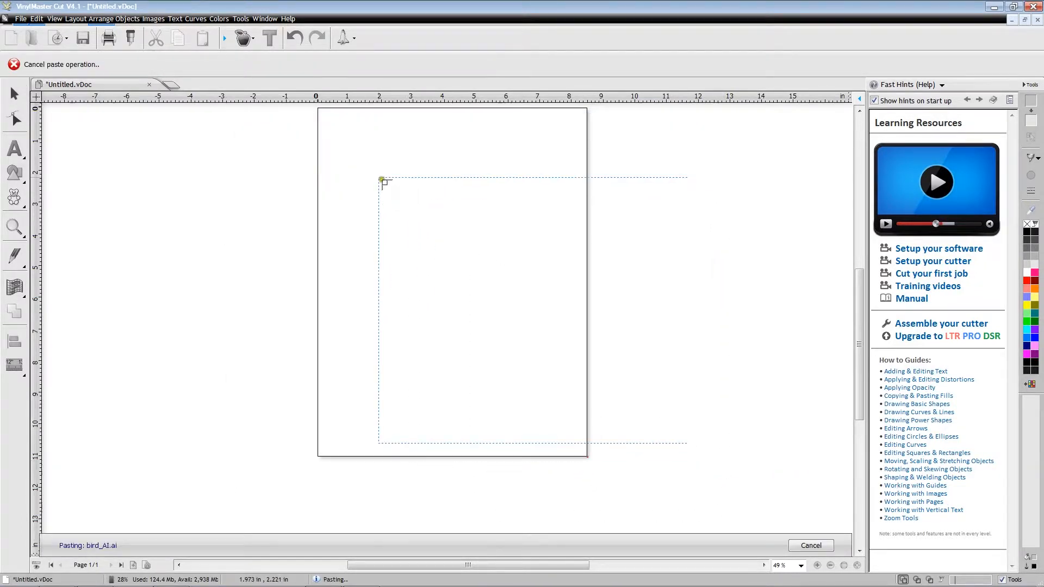
drag(325, 115, 418, 207)
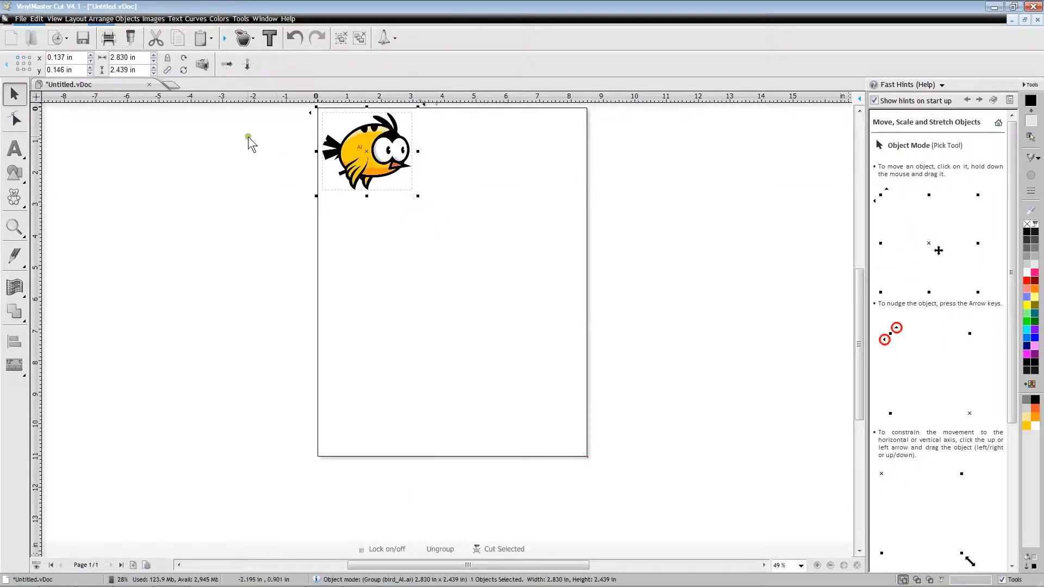
- Import bird_EPS.eps as editable artwork and place it about 3.04 in wide to the right of the AI bird
click(20, 19)
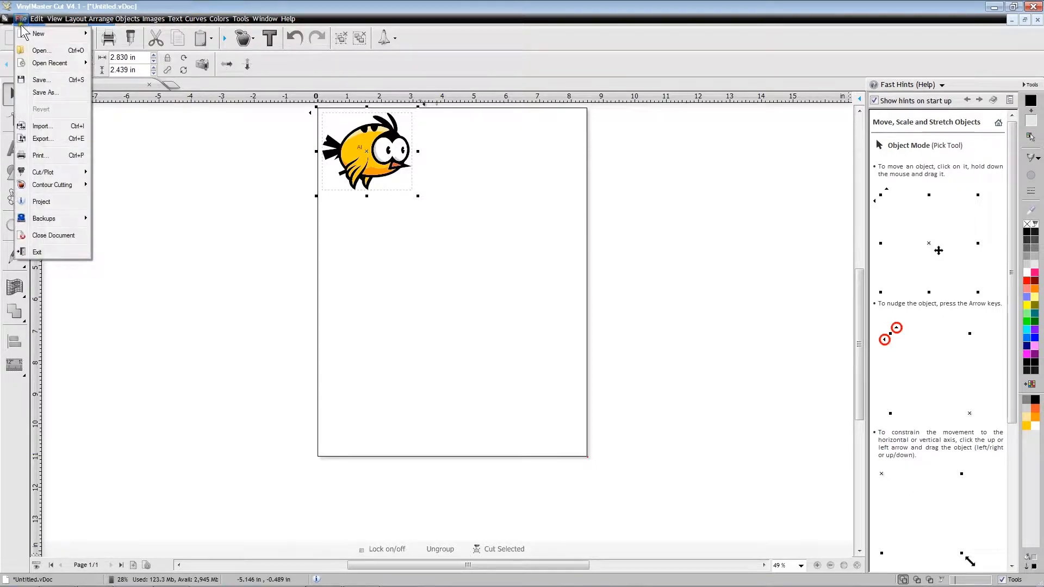
click(40, 126)
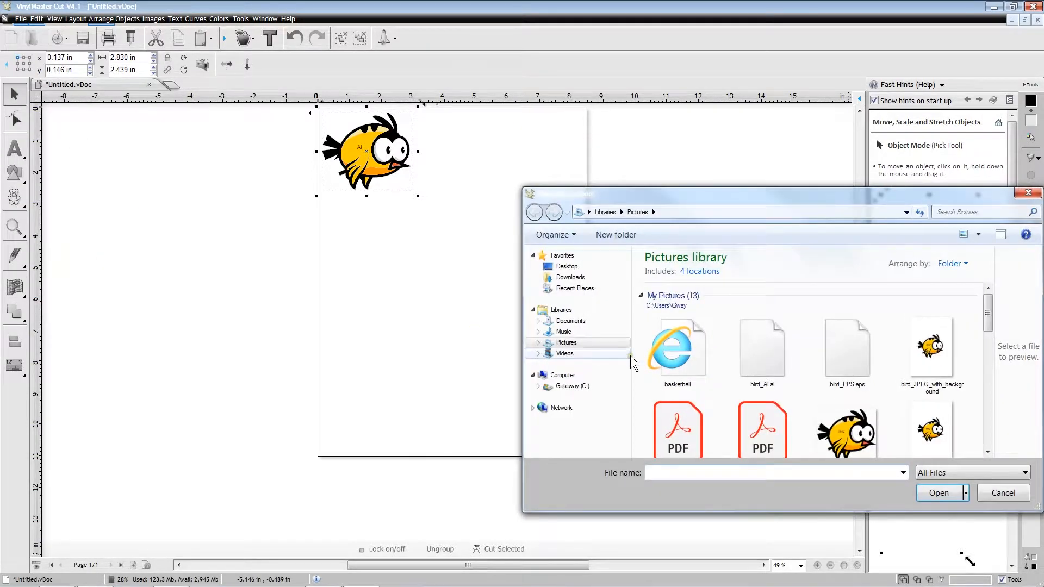
click(857, 384)
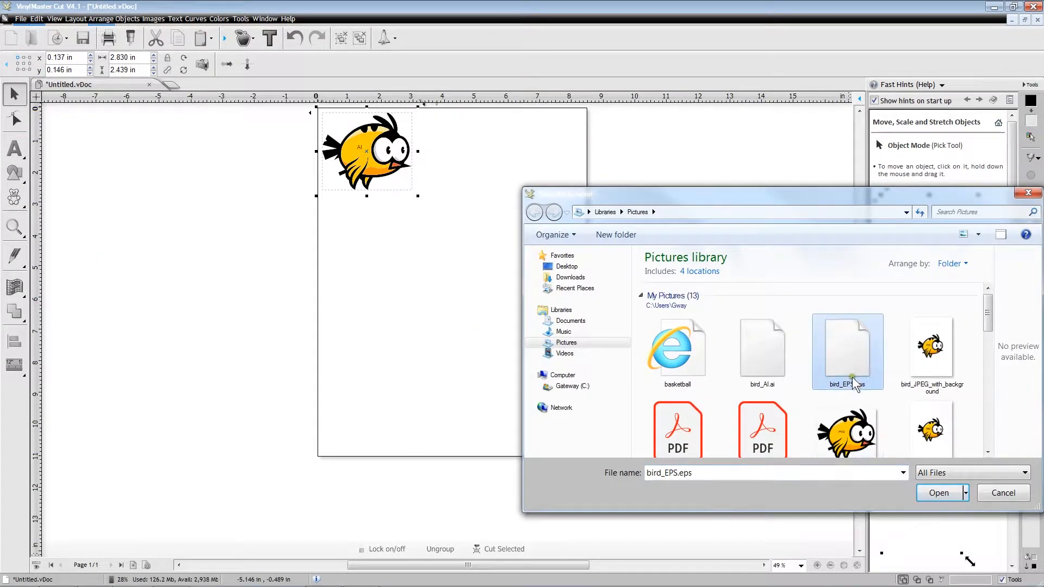
click(940, 493)
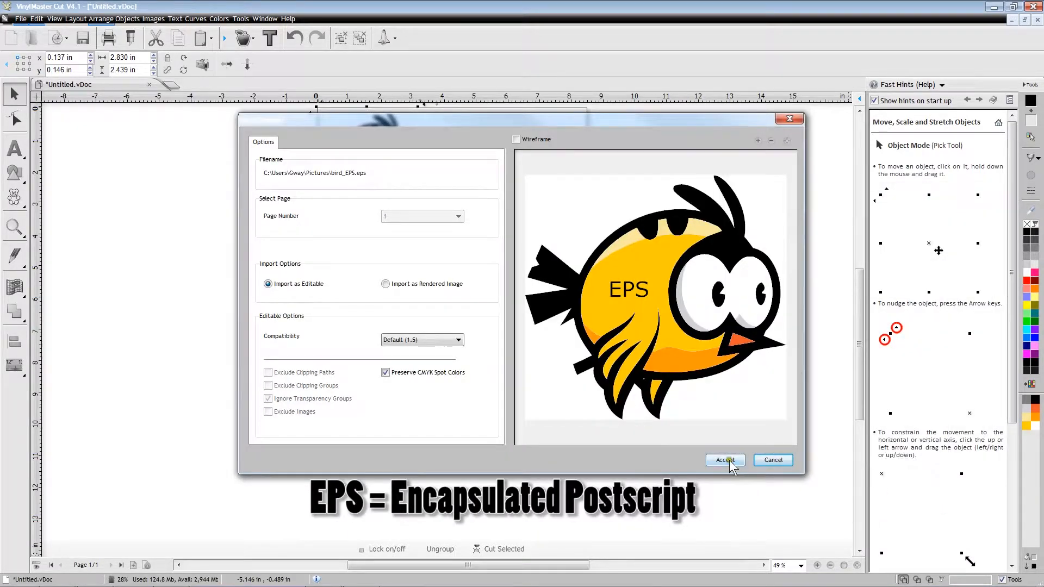
click(726, 461)
drag(428, 115, 528, 217)
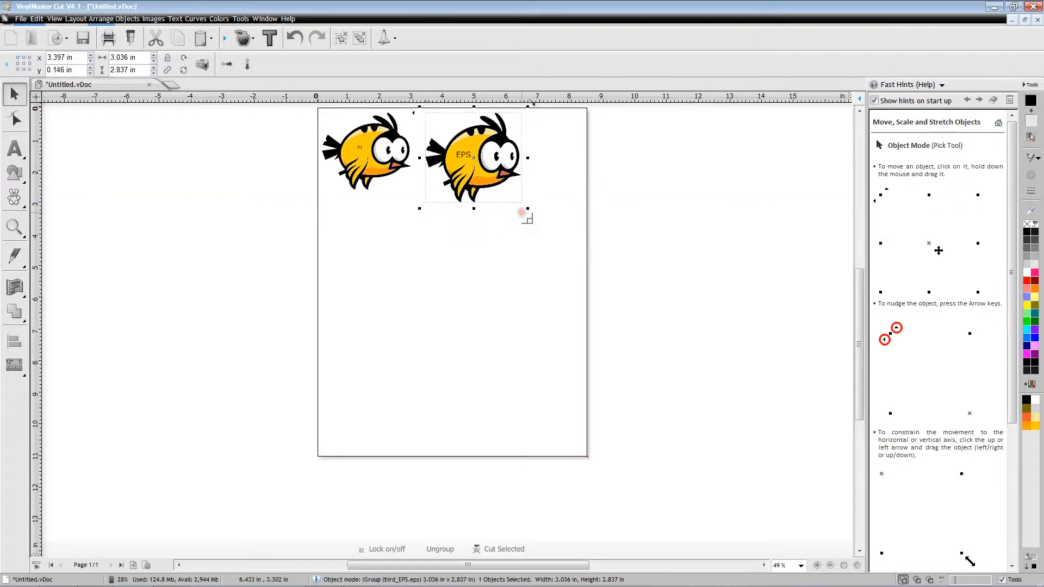
- Import bird_JPEG_with_background, place it about 3.42 by 4.84 in, and move it down below the AI bird
click(21, 20)
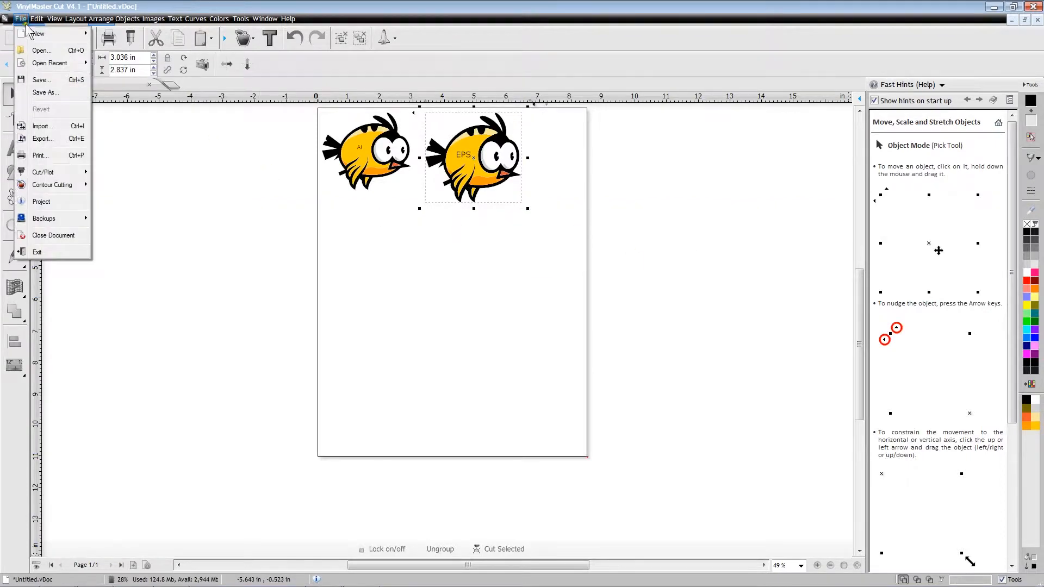
click(41, 126)
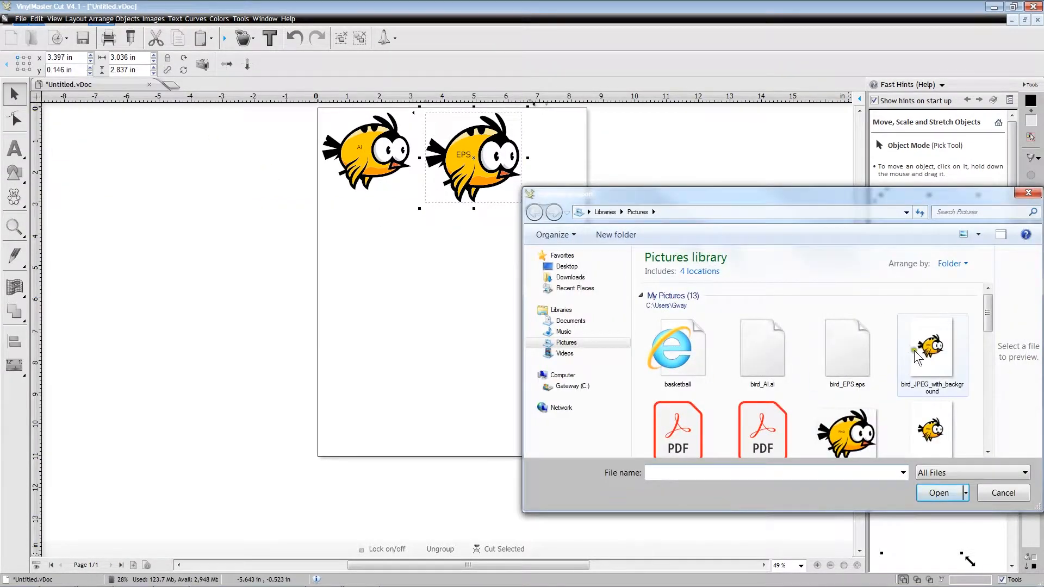
click(940, 362)
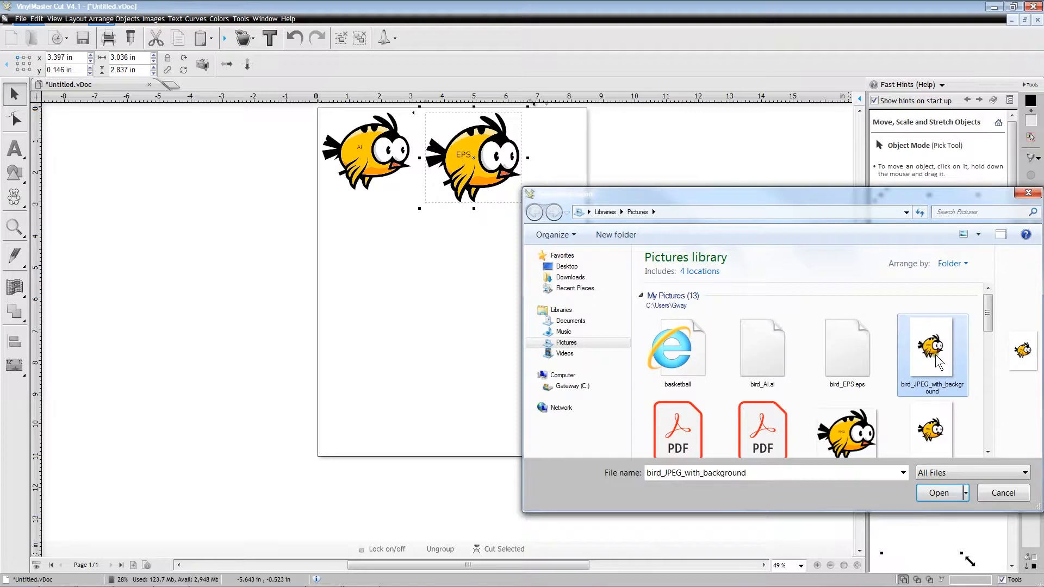
click(952, 493)
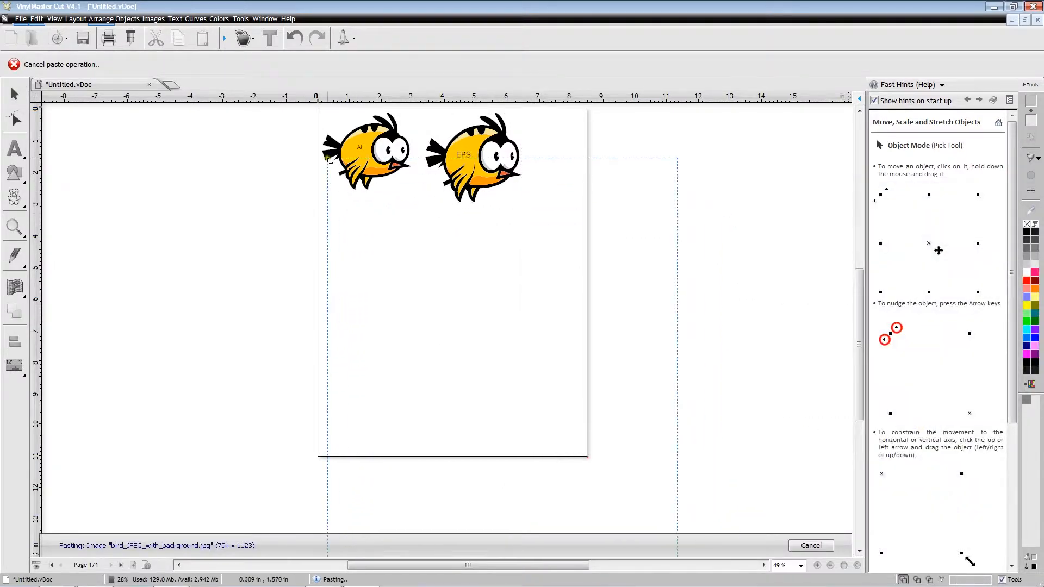
drag(327, 157, 455, 315)
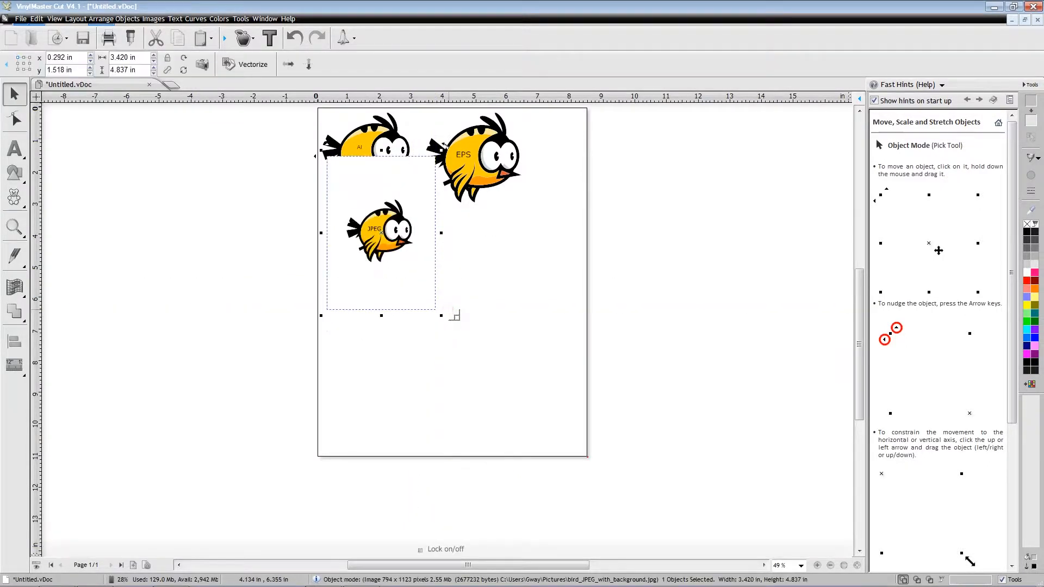
drag(383, 232, 379, 266)
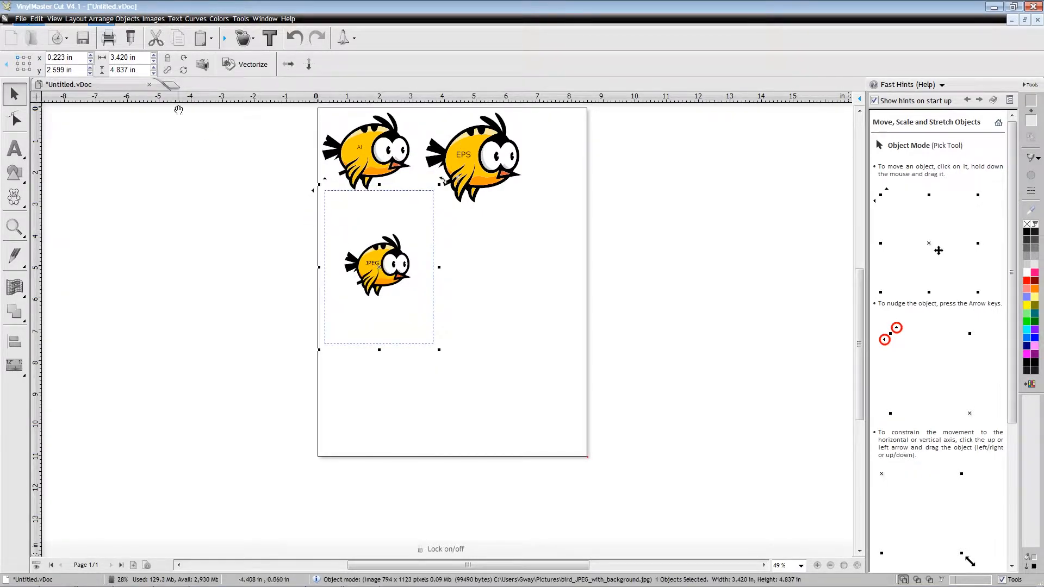
- Import bird_PDF_raster as editable, place it about 3.35 in wide below the JPEG bird, and move it slightly down
click(22, 20)
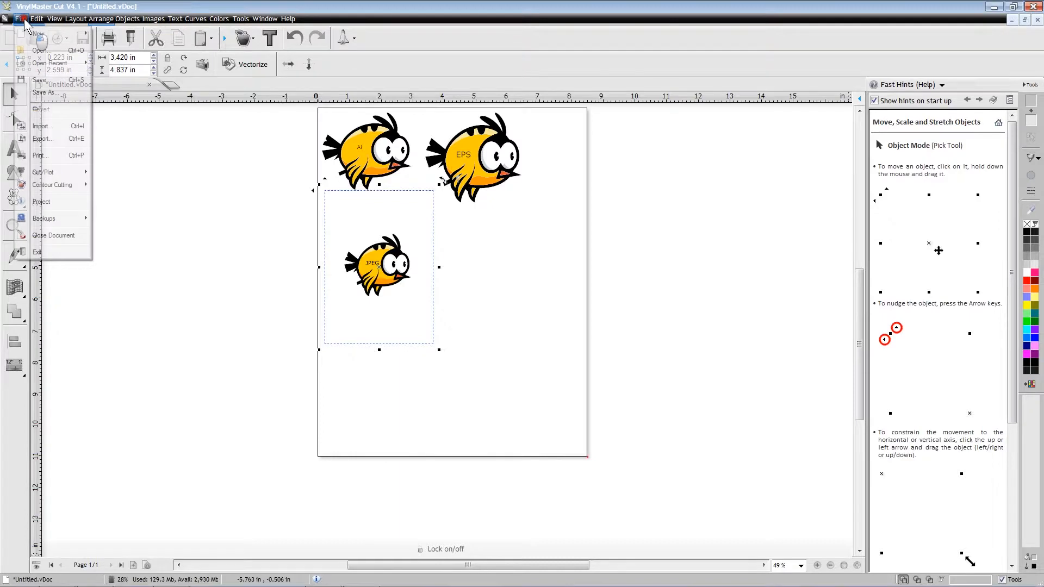
click(48, 127)
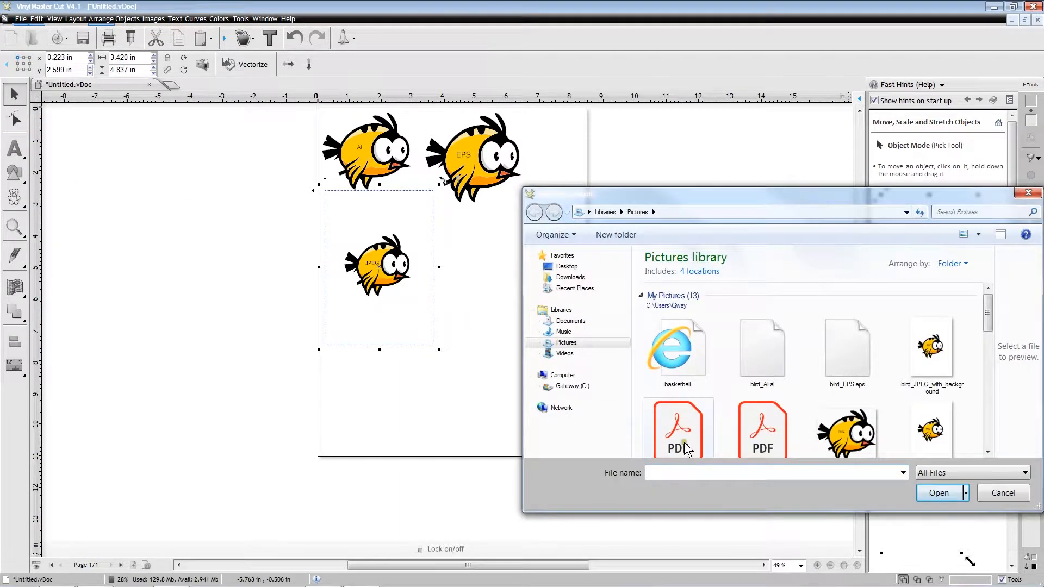
drag(989, 321, 987, 334)
click(680, 386)
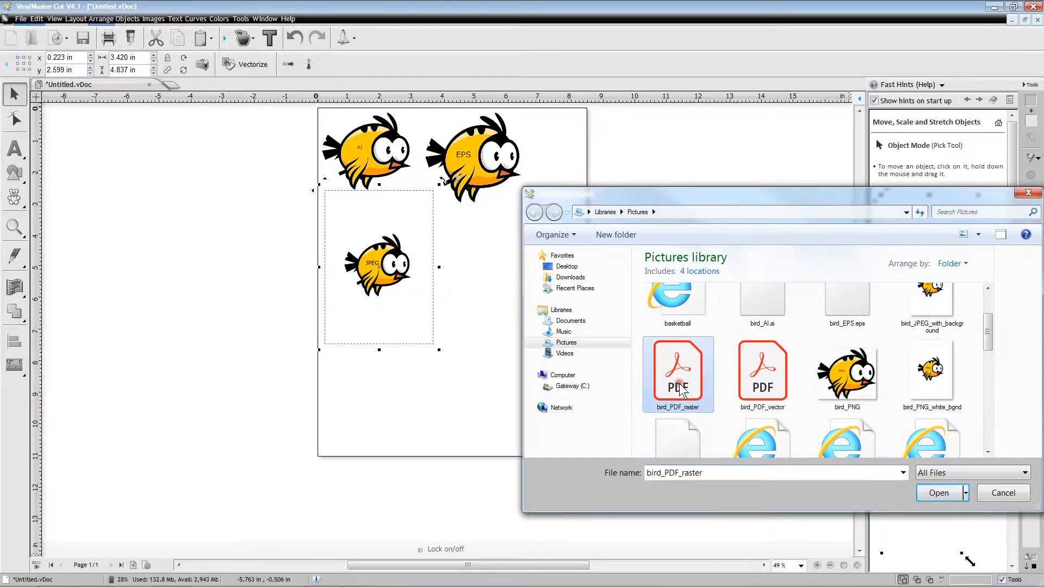
click(944, 495)
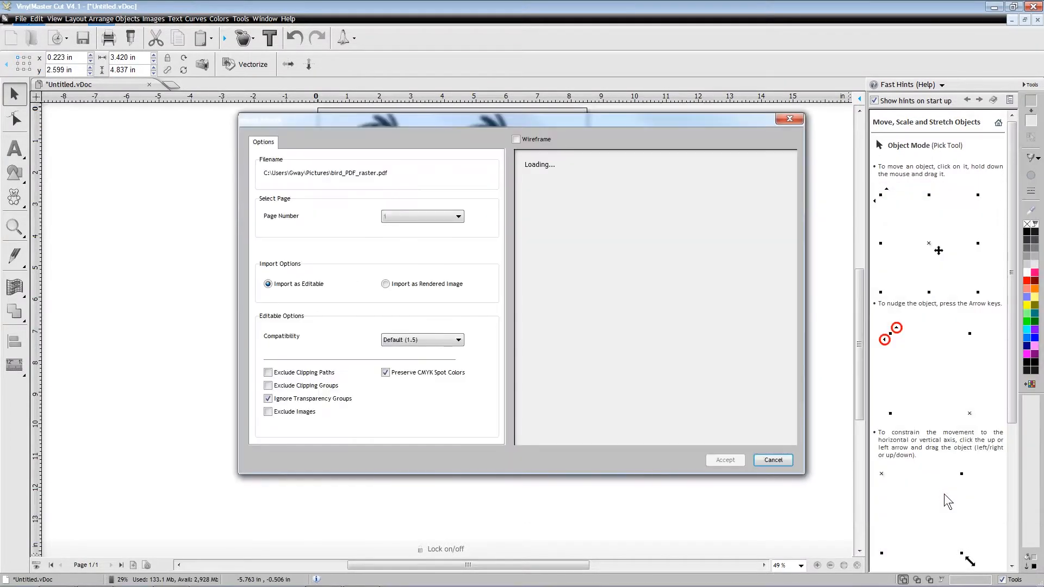
click(729, 461)
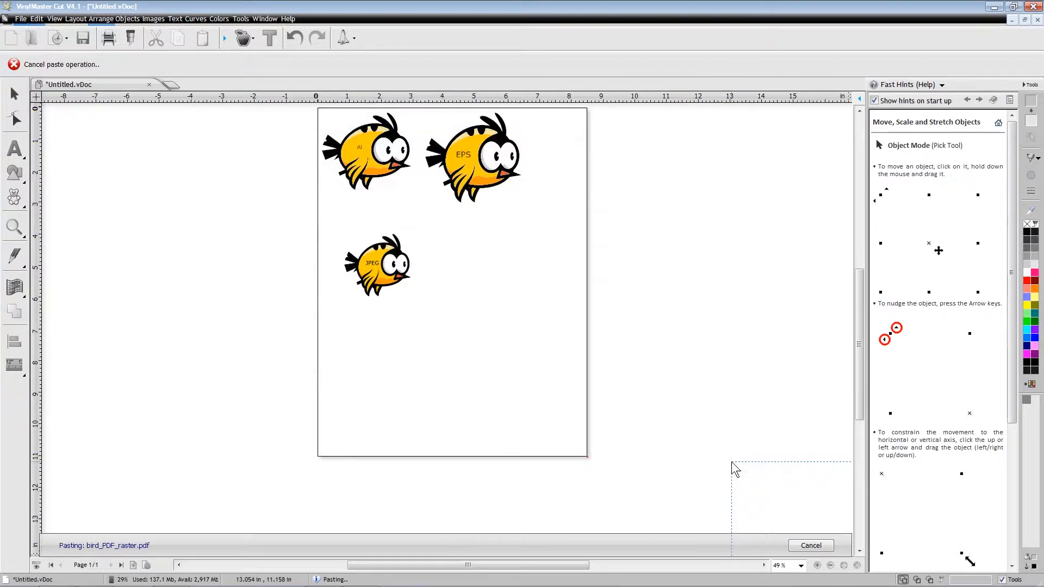
drag(337, 318, 442, 437)
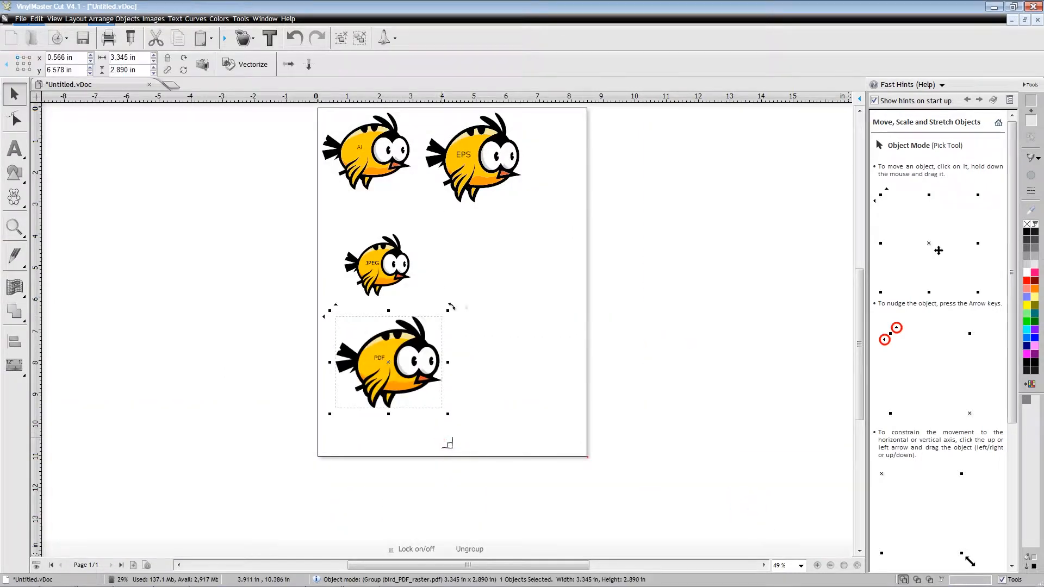
mouse_move(395, 374)
mouse_down()
mouse_move(385, 312)
mouse_move(386, 381)
mouse_up()
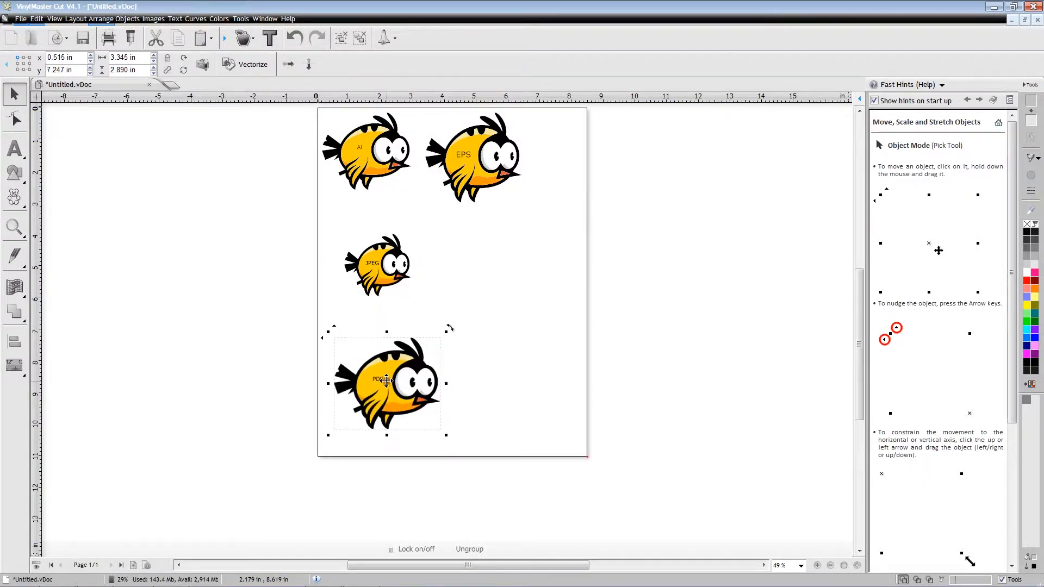
- Import bird_PDF_vector as editable artwork and place it about 3.53 in wide to the right of the raster PDF bird
click(21, 19)
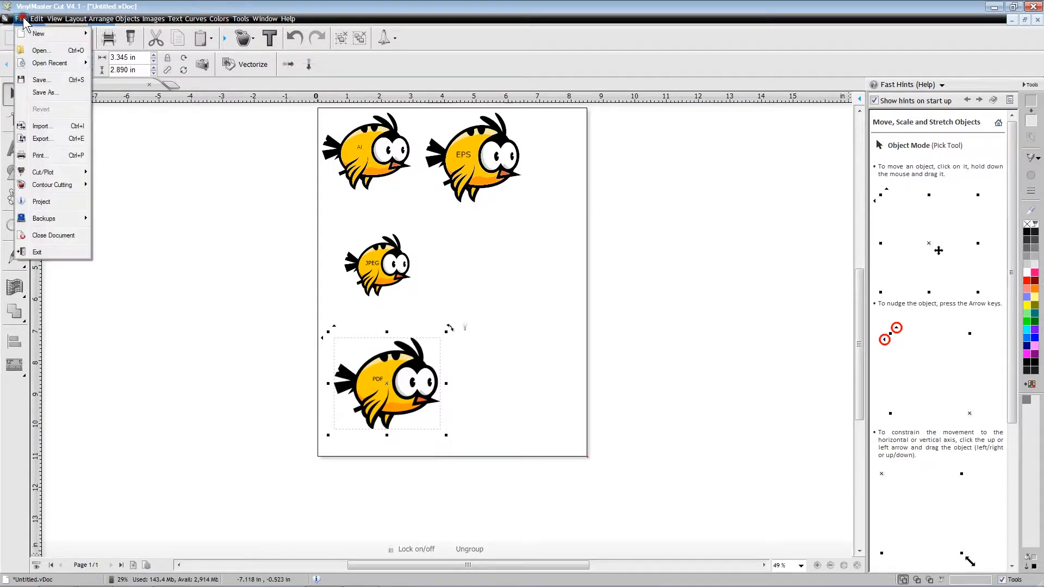
click(43, 126)
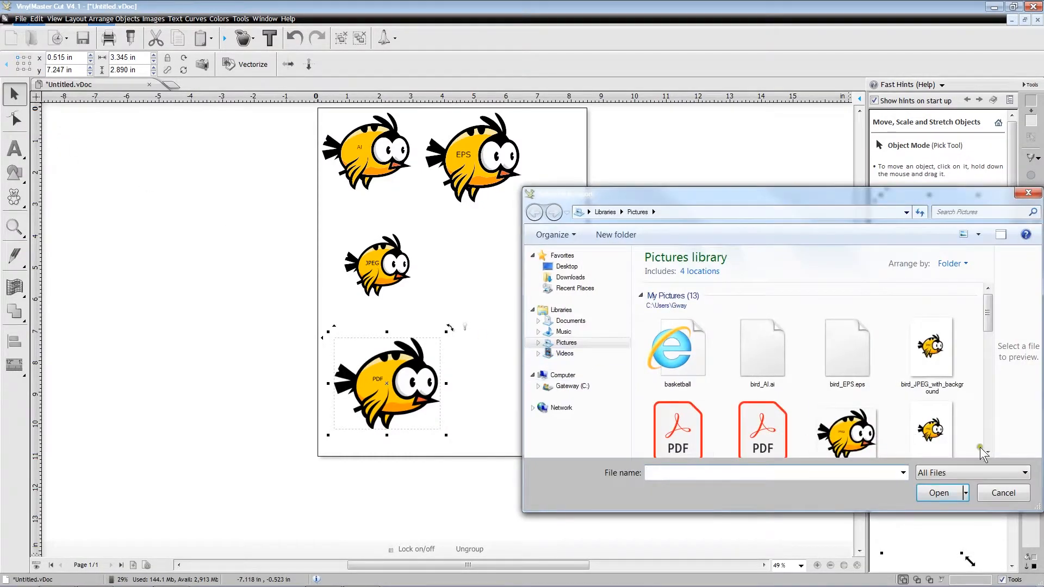
drag(988, 318, 990, 337)
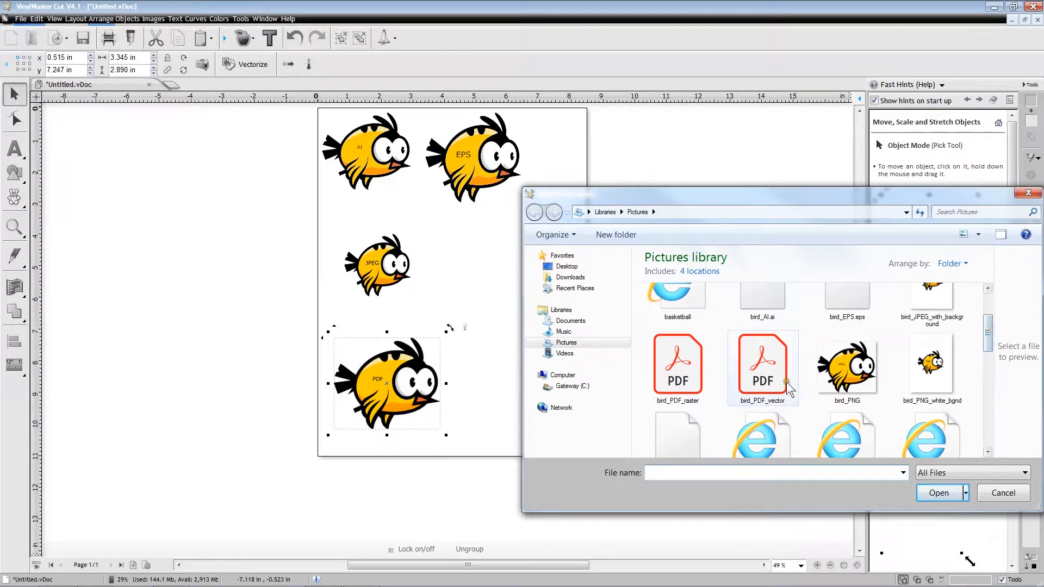
click(763, 368)
click(938, 492)
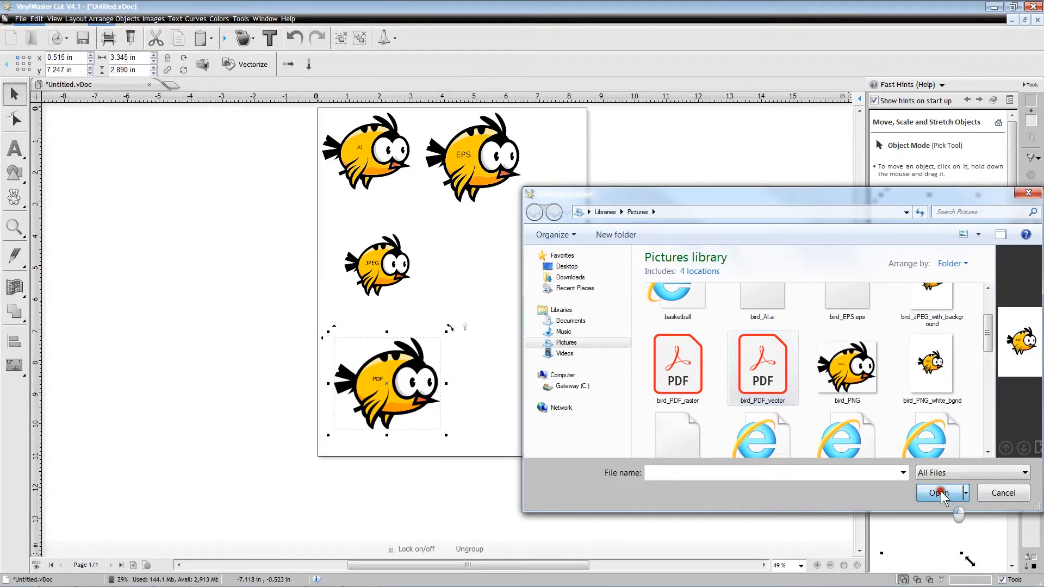
click(731, 460)
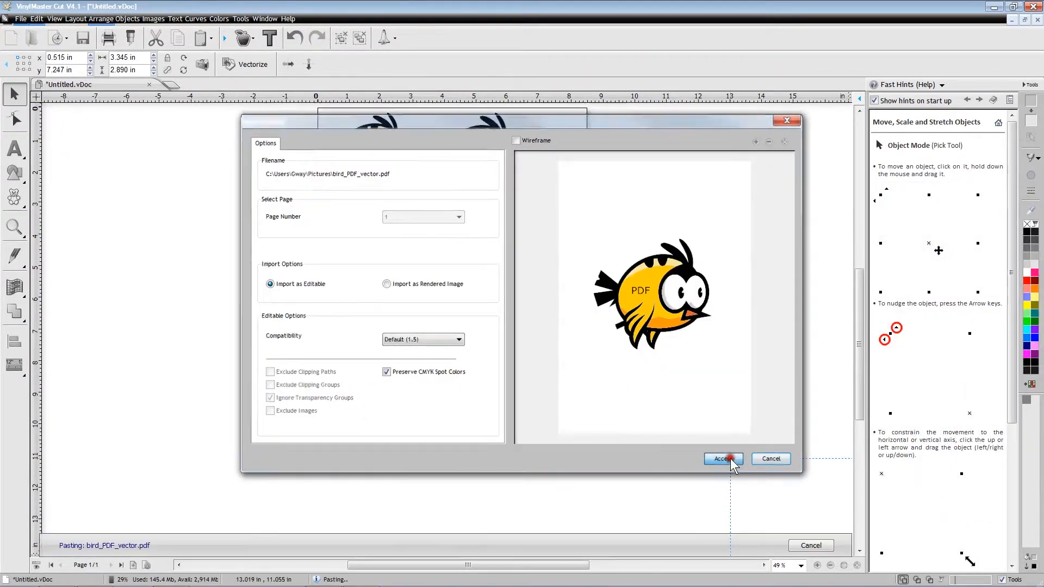
drag(446, 322, 562, 433)
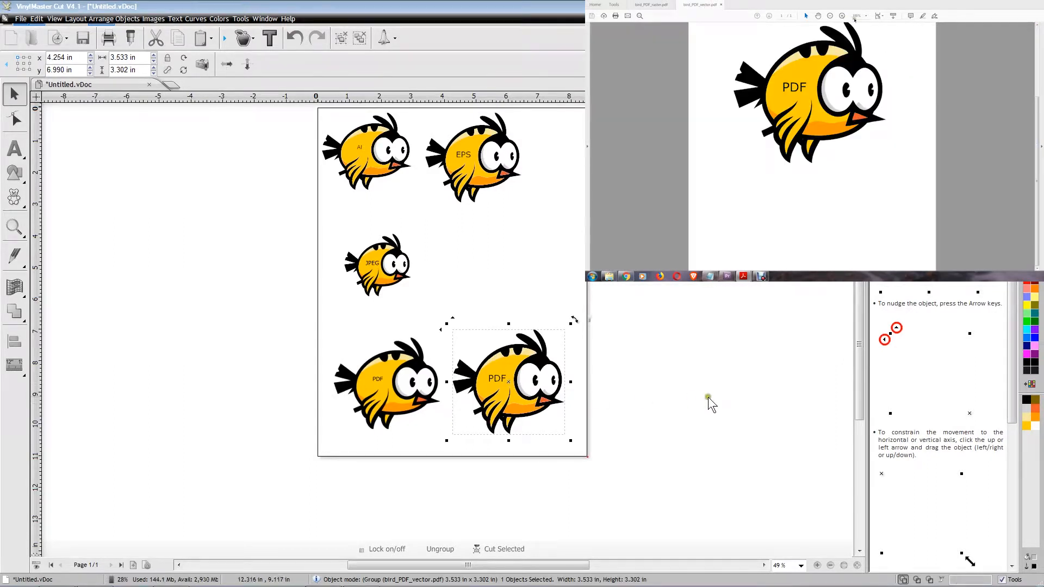
- Import bird_PNG and place it about 3.12 in wide to the right of the JPEG bird
click(20, 19)
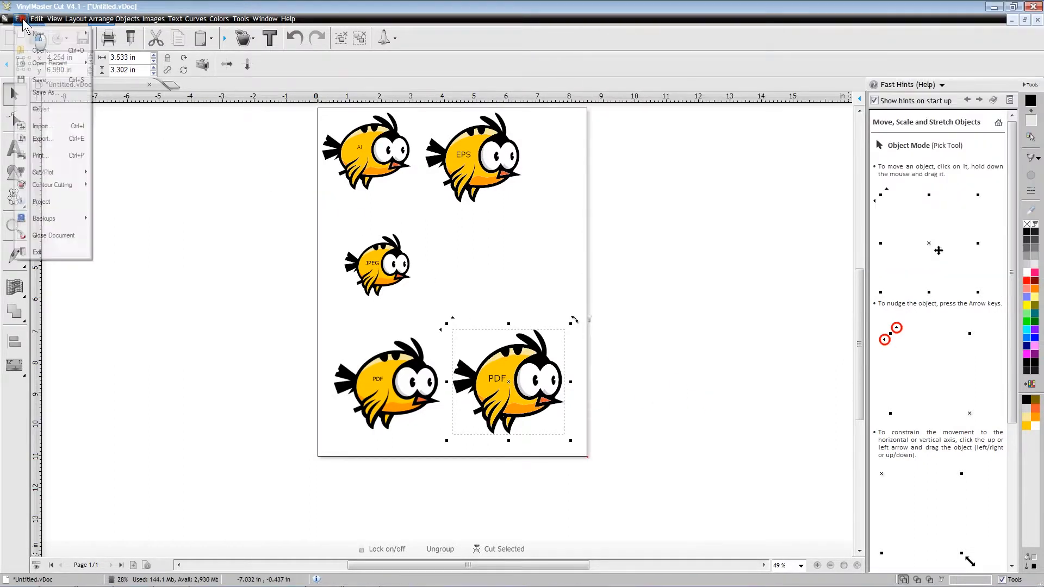
click(48, 125)
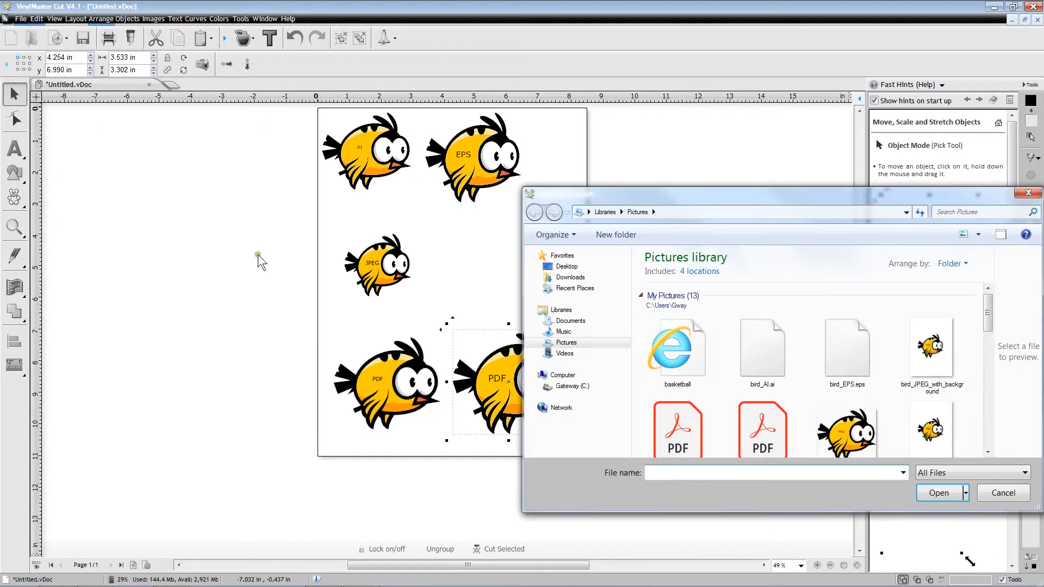
click(989, 453)
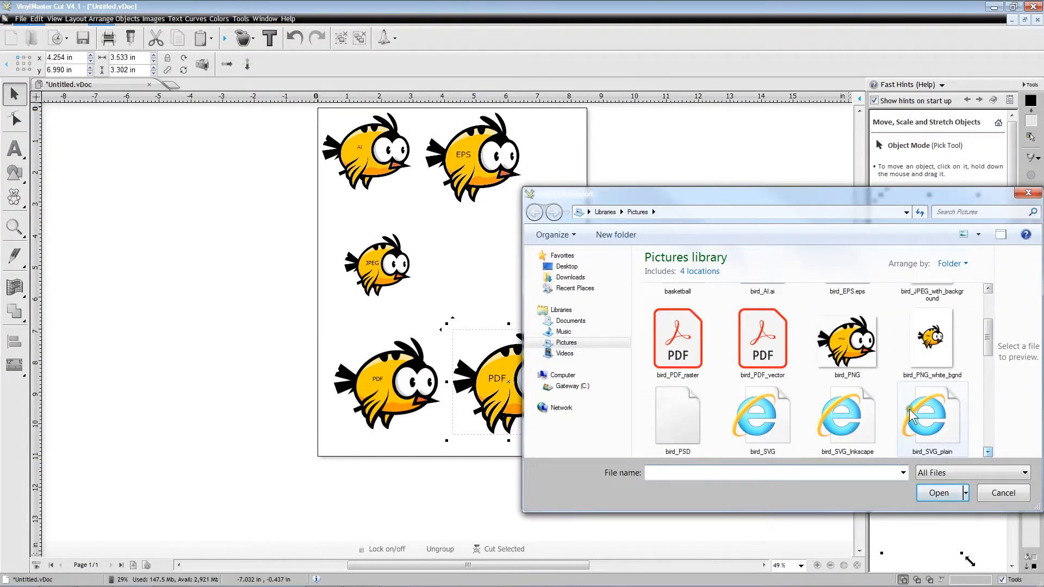
click(858, 363)
click(939, 493)
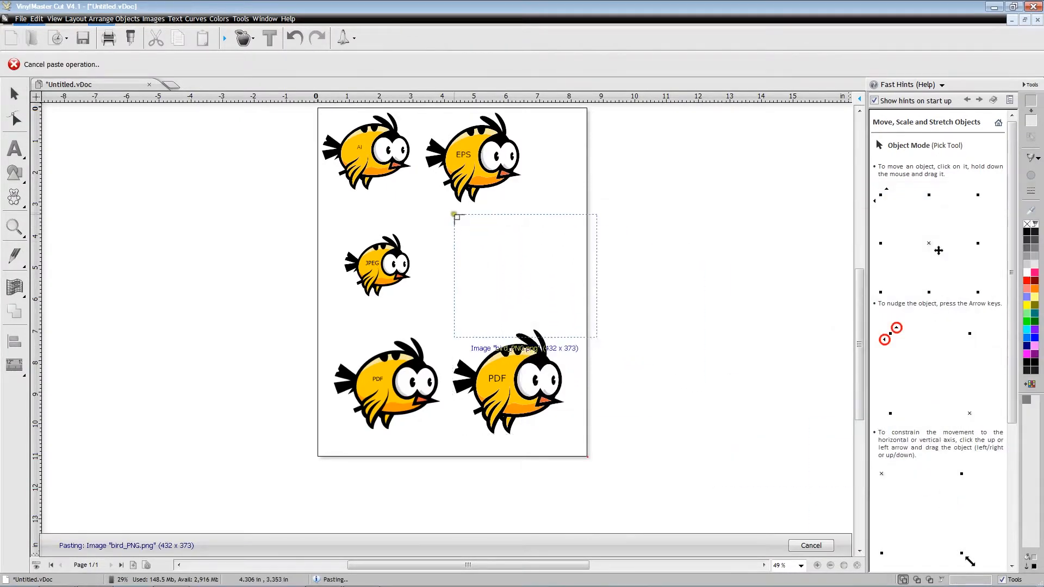
drag(446, 209, 553, 300)
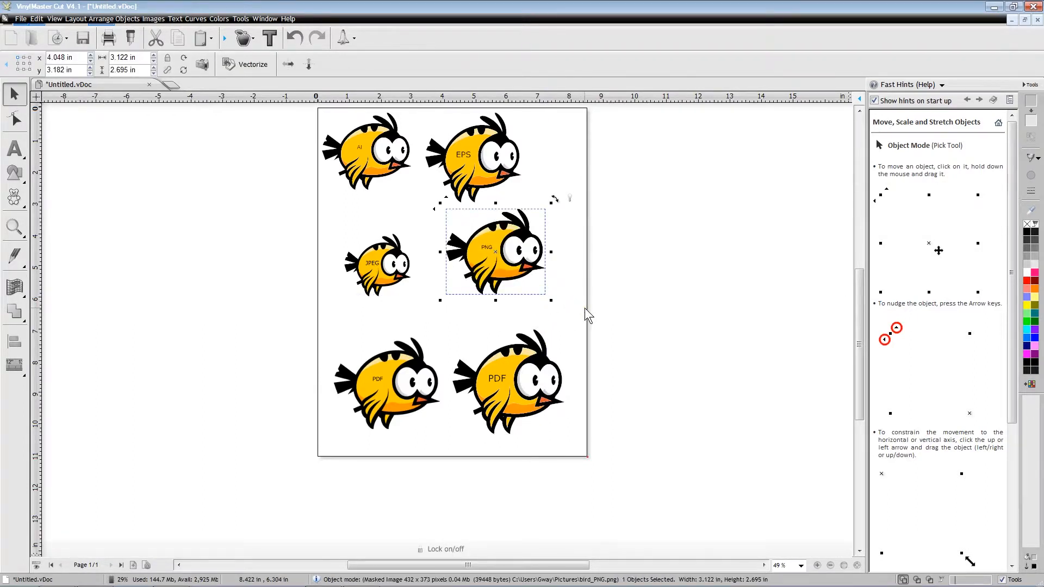
- Scale the EPS bird down to about 2.44 in wide, shrink the AI bird slightly, and move the EPS bird closer to it
click(464, 158)
drag(524, 209, 505, 192)
click(363, 157)
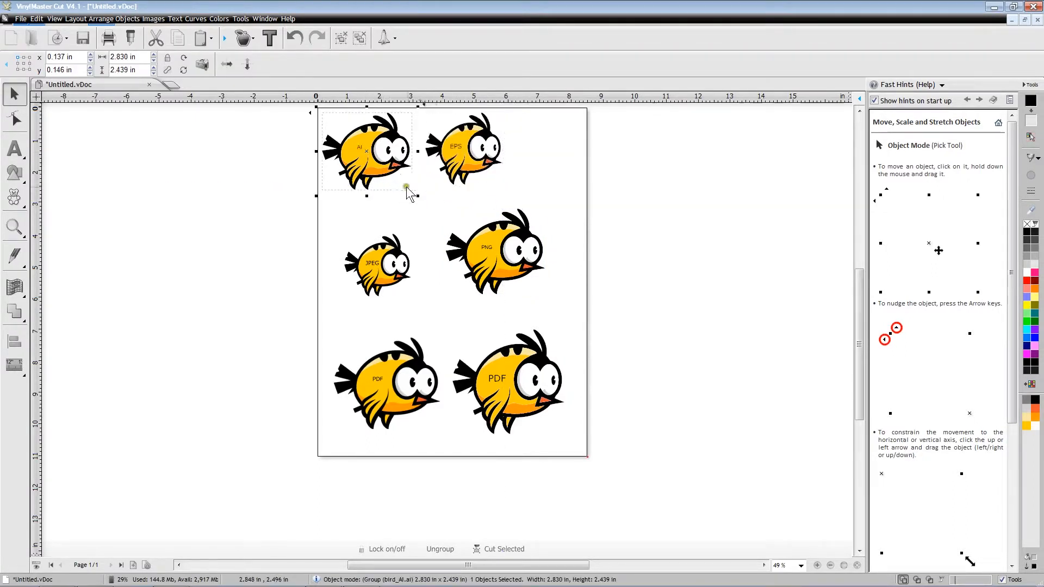
drag(409, 192, 402, 185)
click(464, 148)
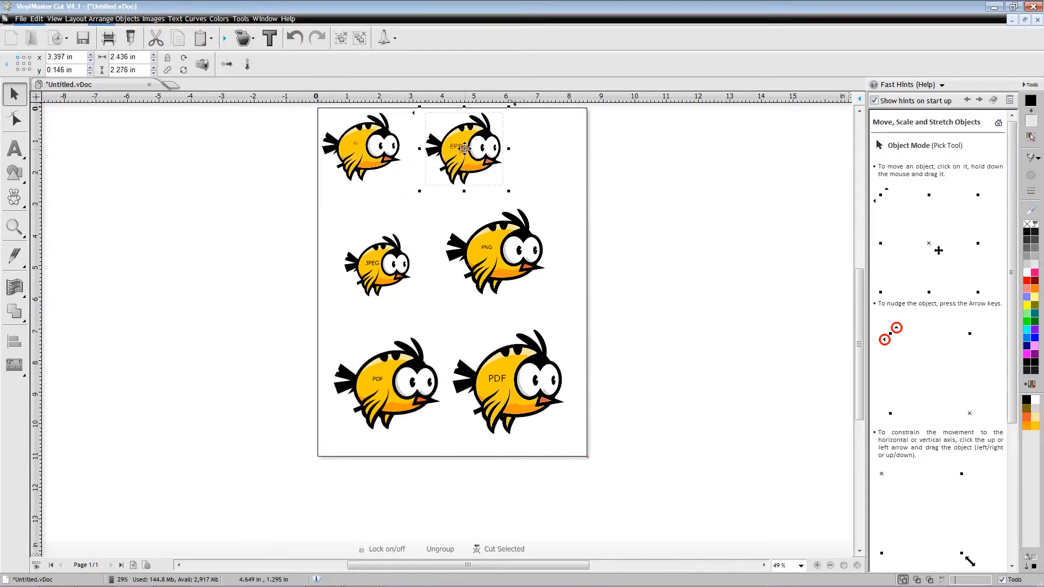
drag(464, 148, 449, 150)
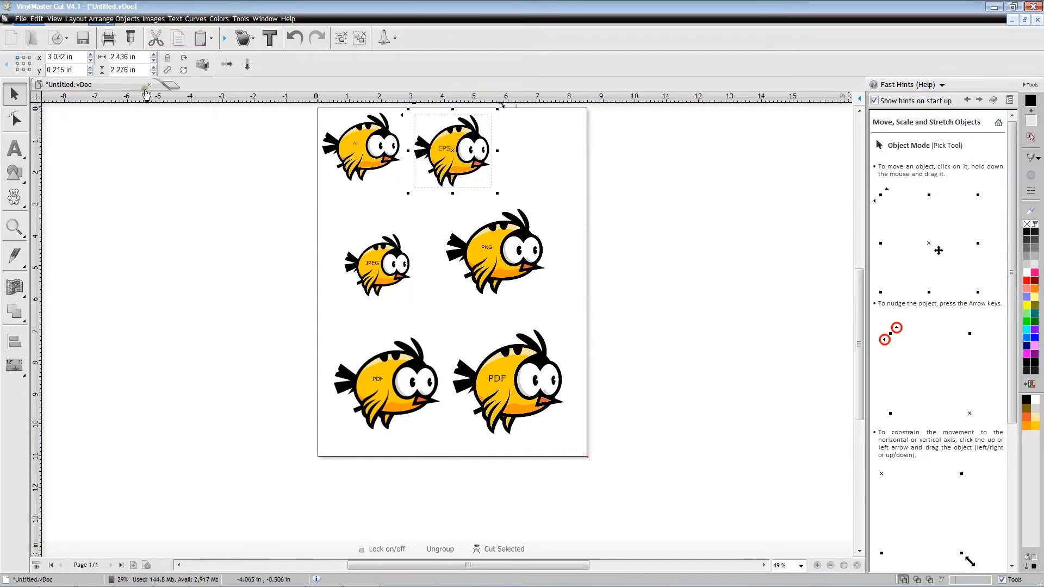
- Import bird_SVG, place it about 2.32 in wide to the right of the EPS bird, and deselect it
click(20, 19)
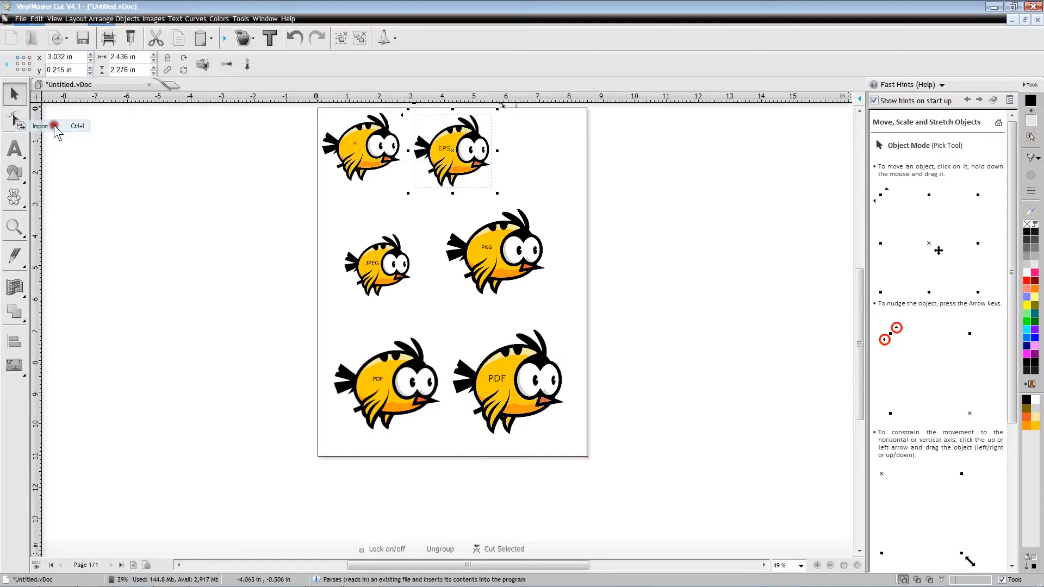
click(68, 126)
click(987, 452)
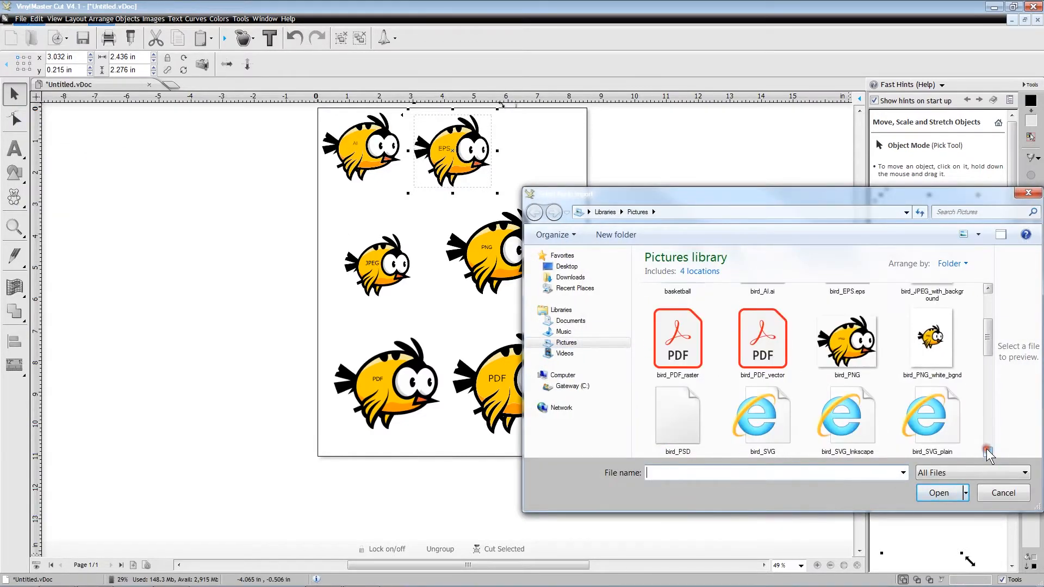
click(763, 422)
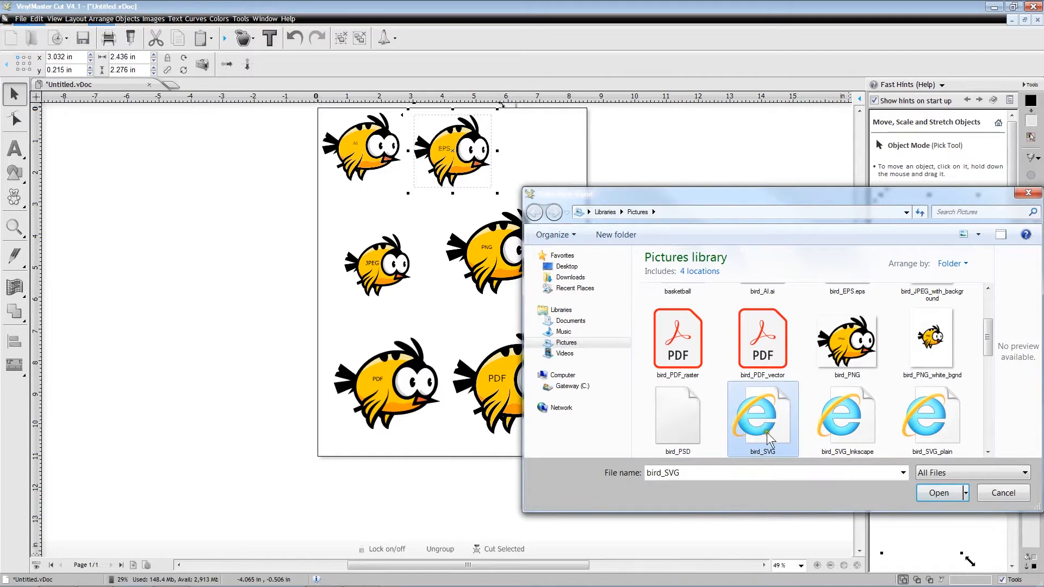
click(934, 493)
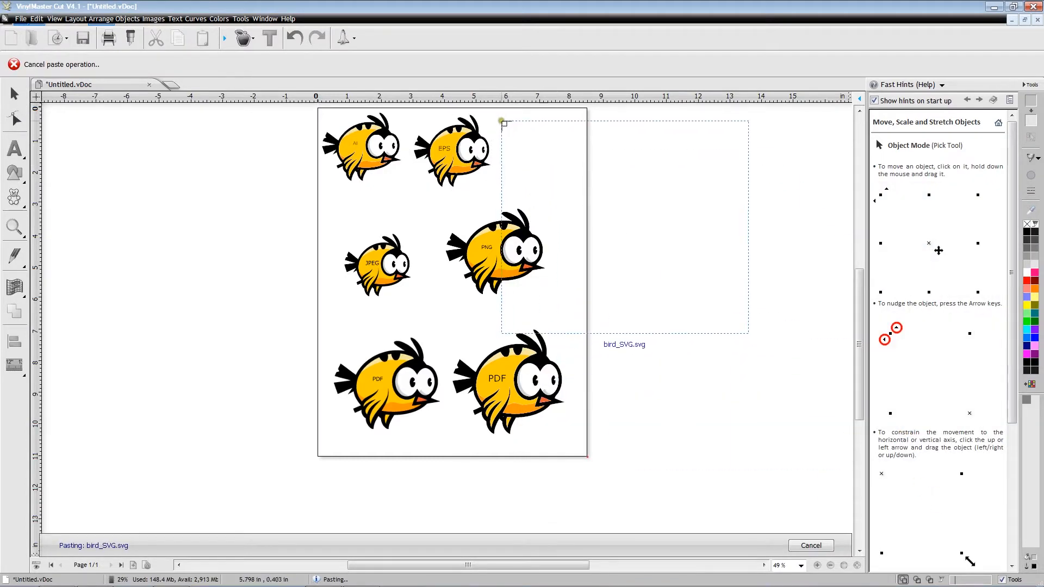
drag(500, 117, 574, 199)
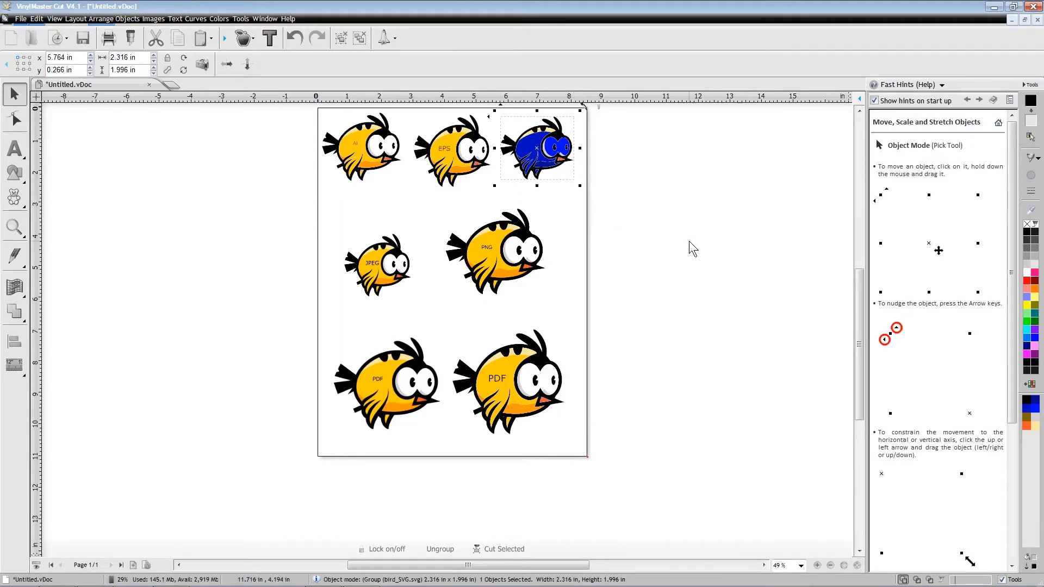
click(674, 239)
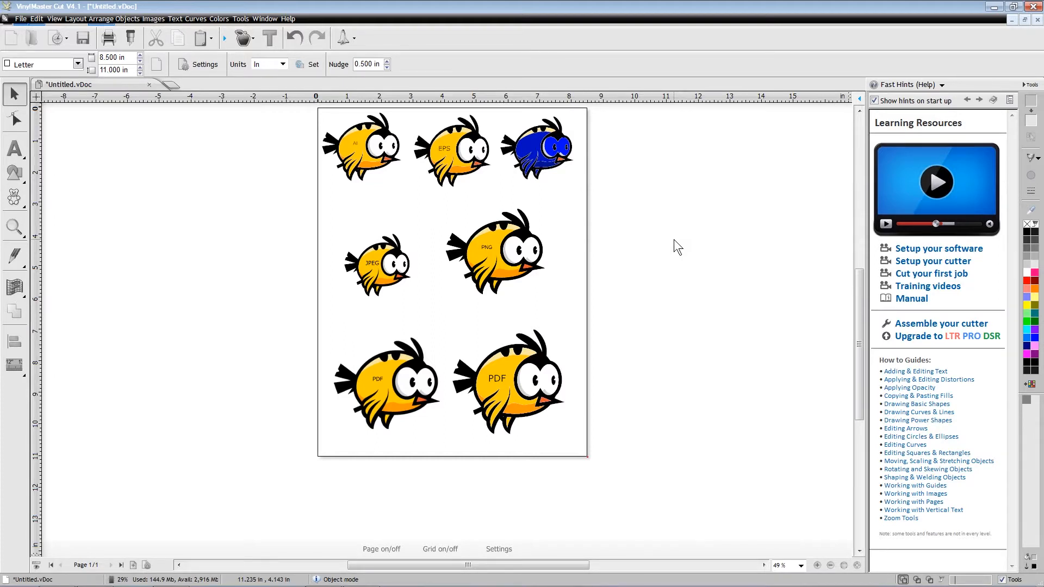
- Compare the birds in Color Wireframe and Solid View to examine which are vector outlines and which are raster images, ending in Solid View
click(918, 580)
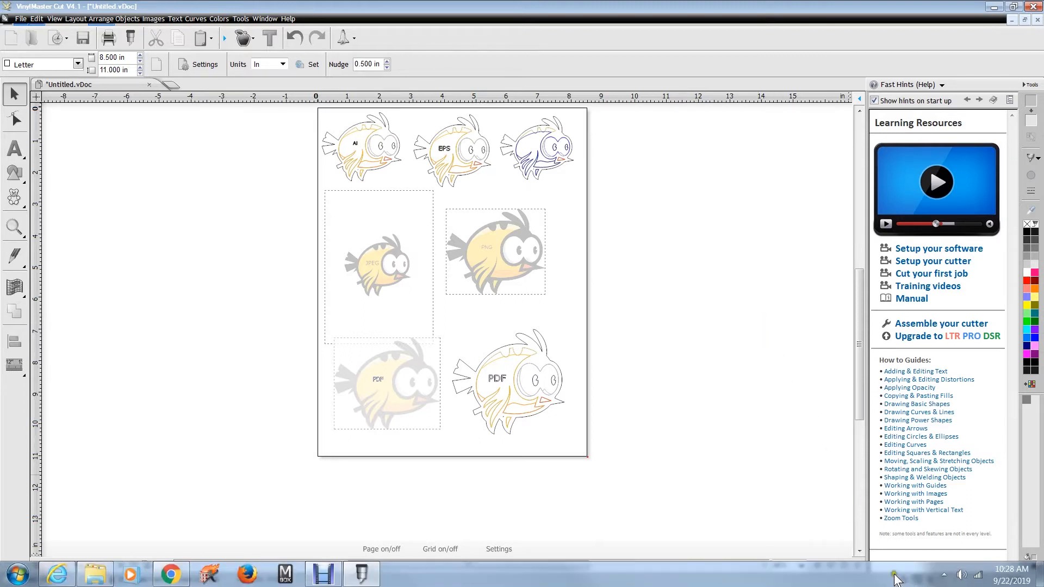
click(919, 580)
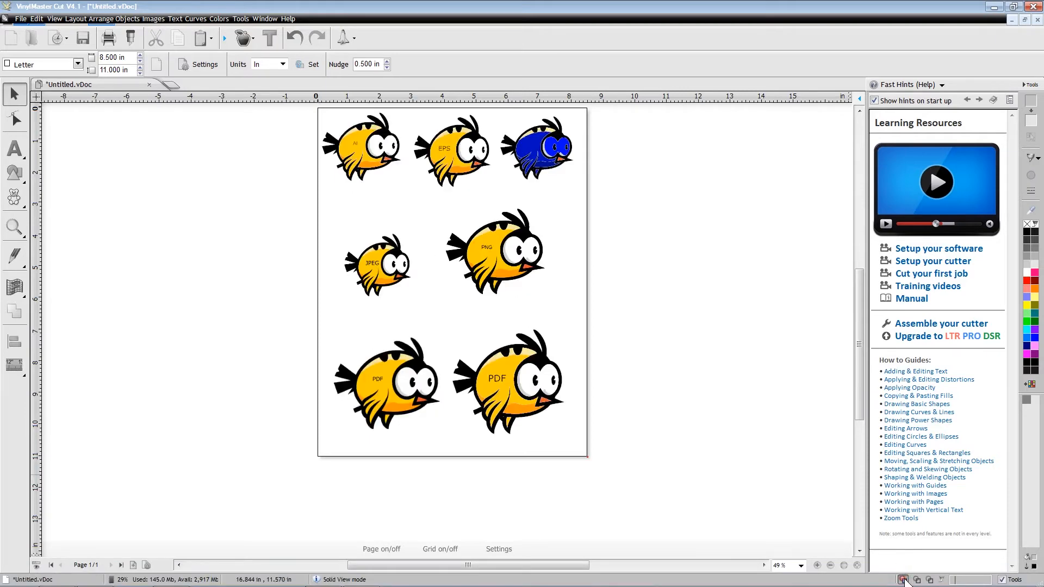
click(919, 579)
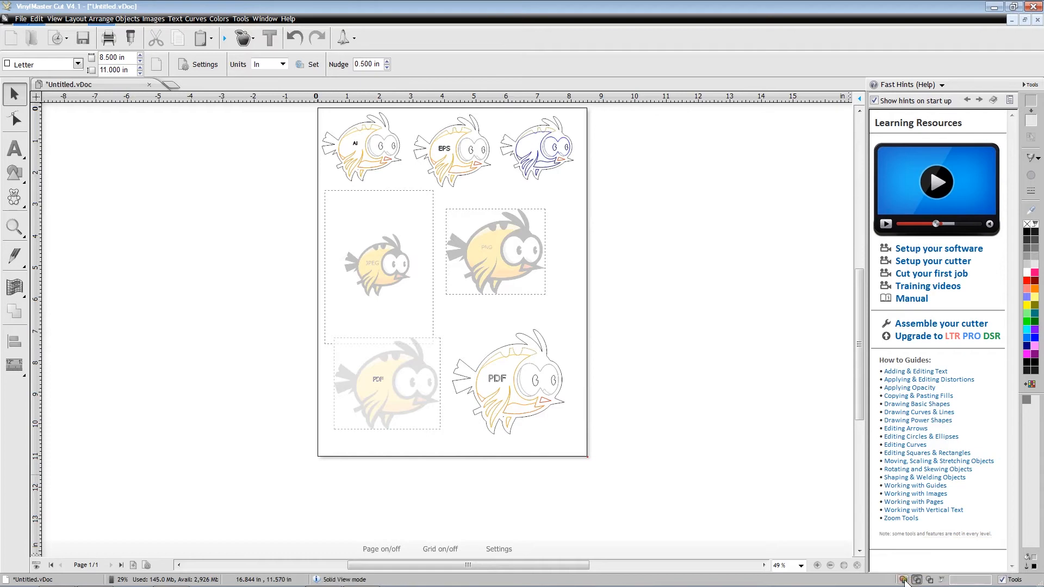
click(903, 580)
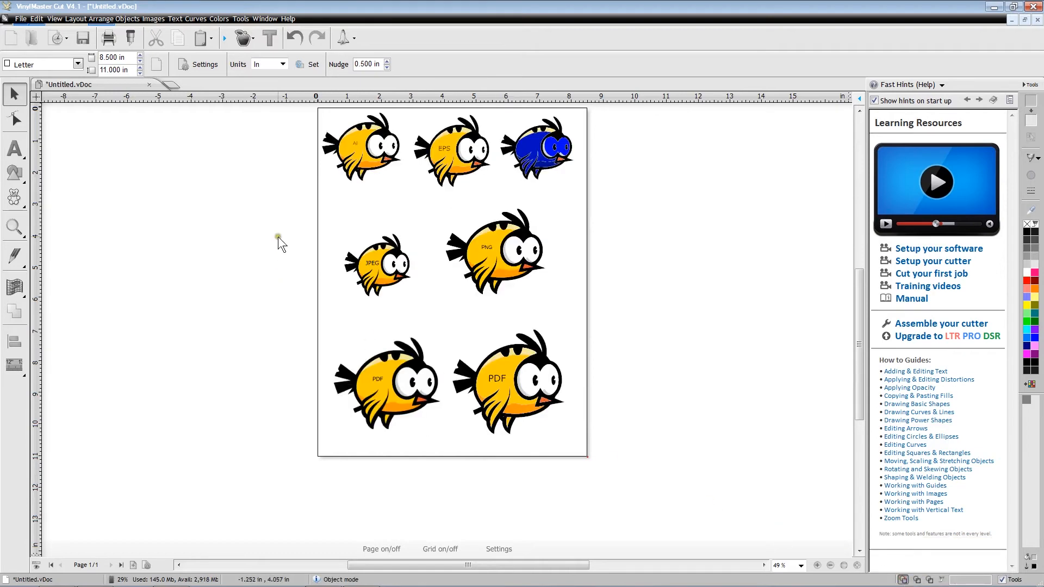
- Clear the page by cutting the imported birds, including the AI and EPS birds left after the first cut
drag(282, 117, 631, 458)
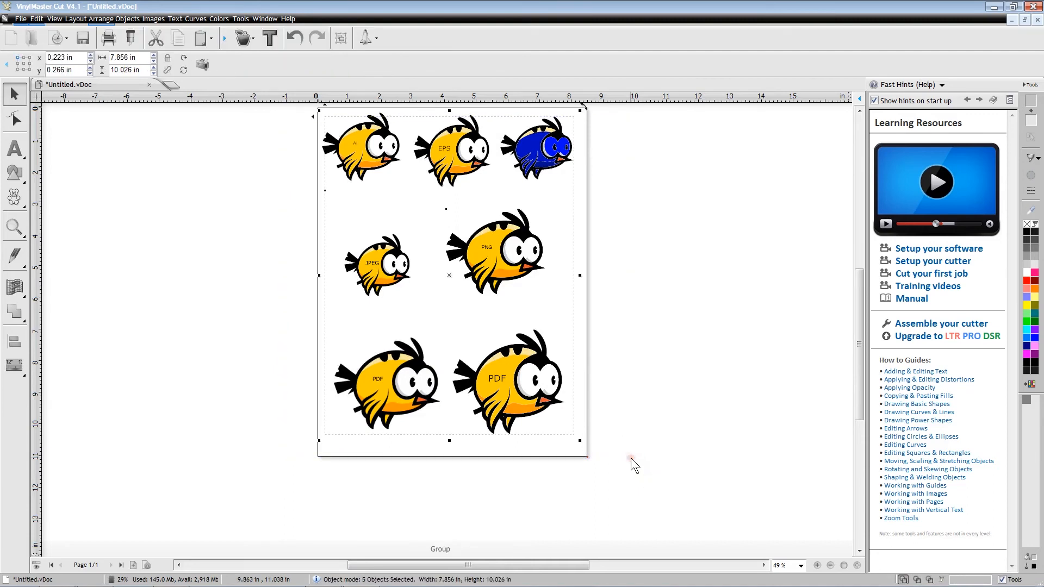
click(36, 18)
click(61, 65)
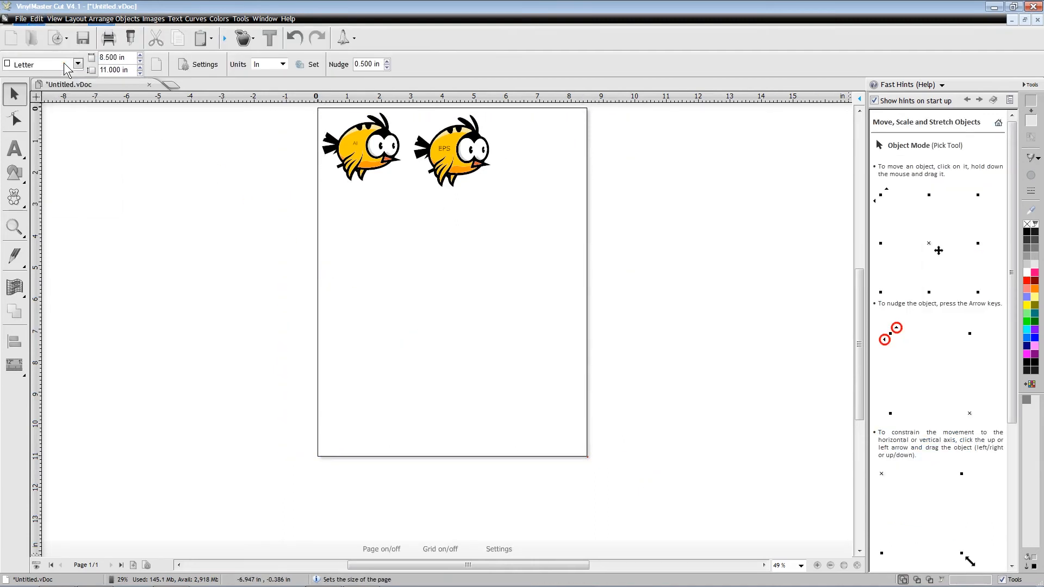
drag(229, 114, 508, 190)
click(37, 19)
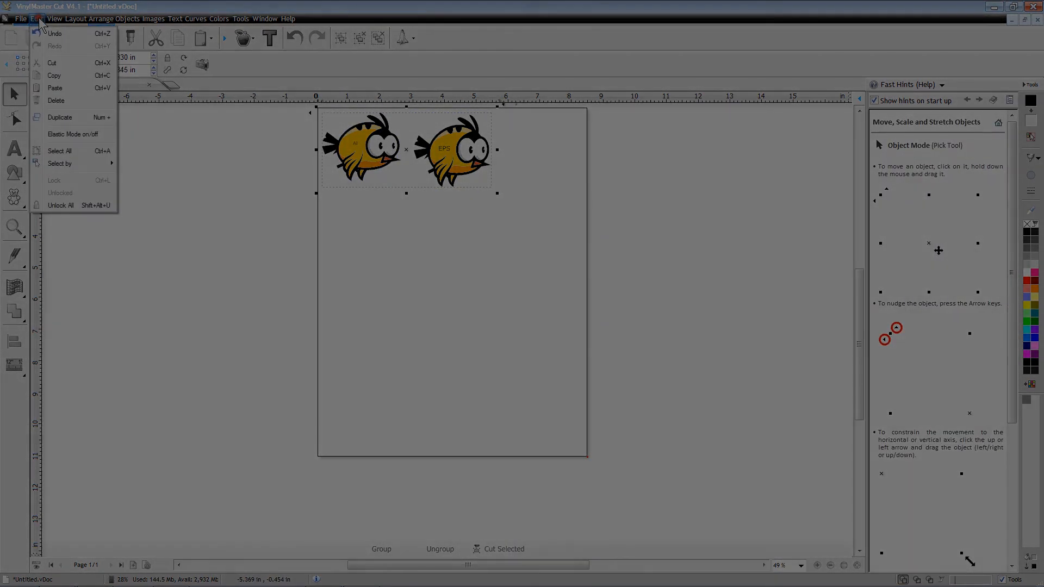